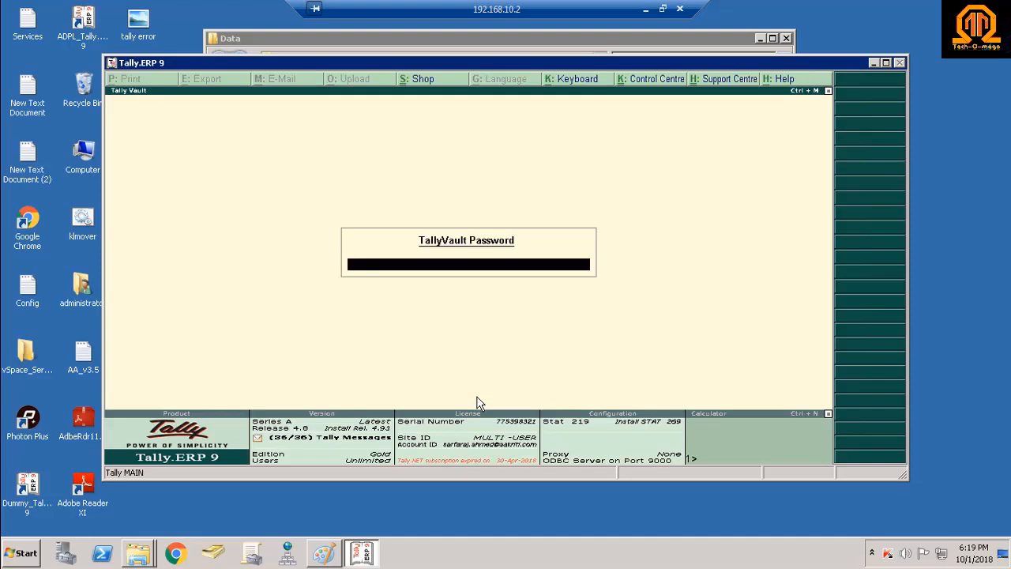
Unlock TallyVault, log in to Aqua City & Nikunj, and dismiss the resulting duplicated-ID internal error.
text(**)
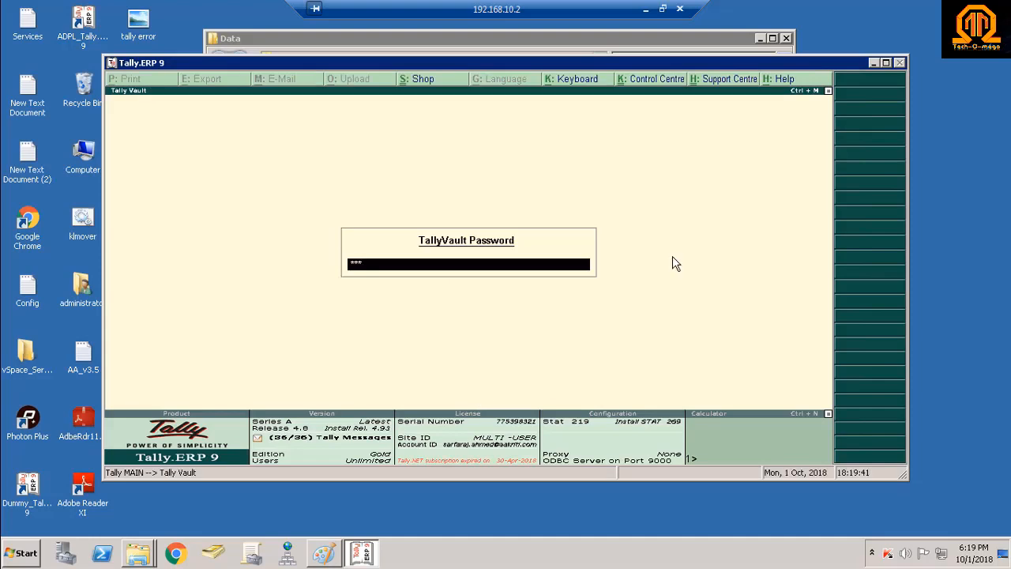
key(Return)
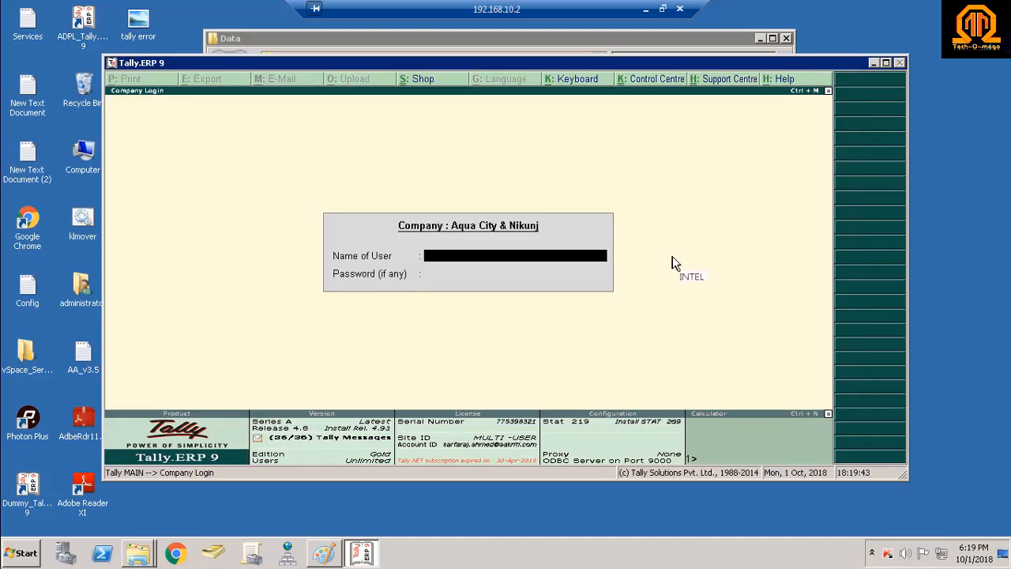
text(administrator)
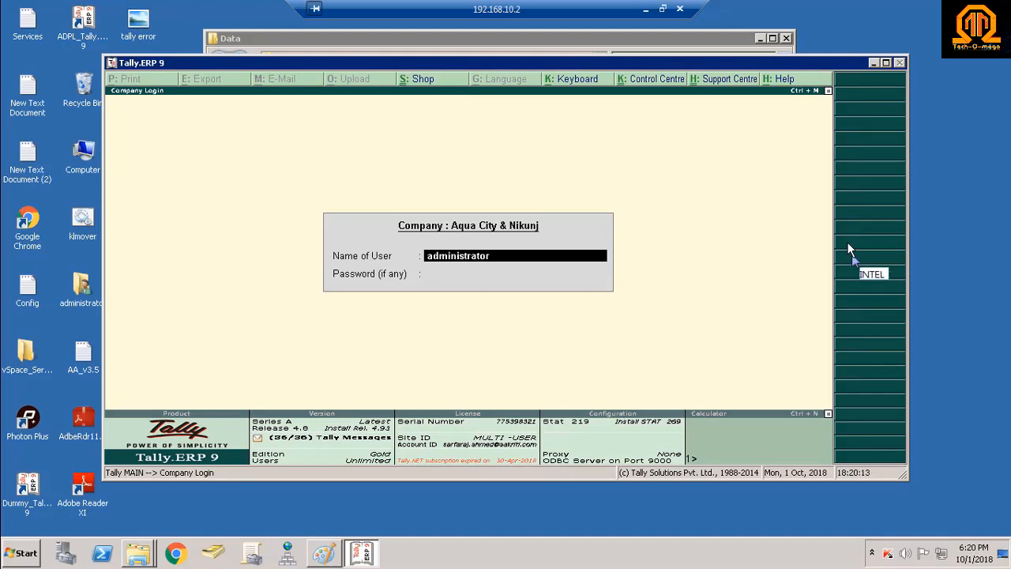
key(Return)
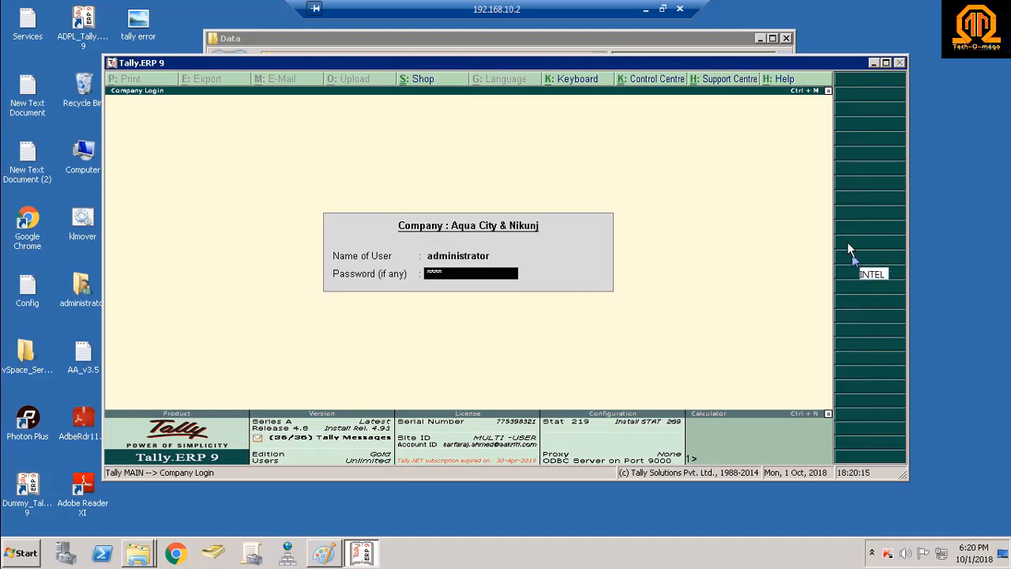
text(**)
key(Return)
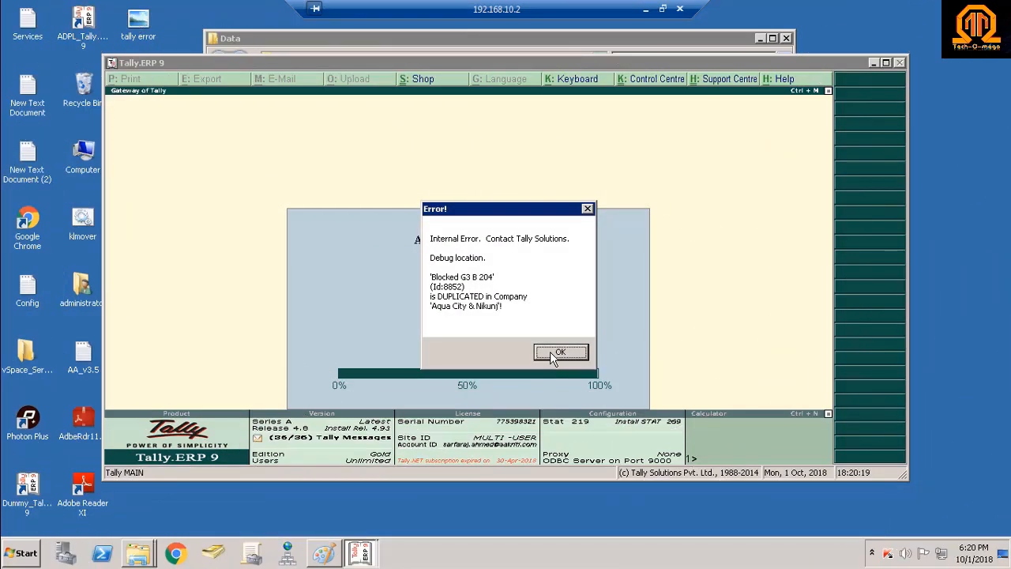
click(549, 351)
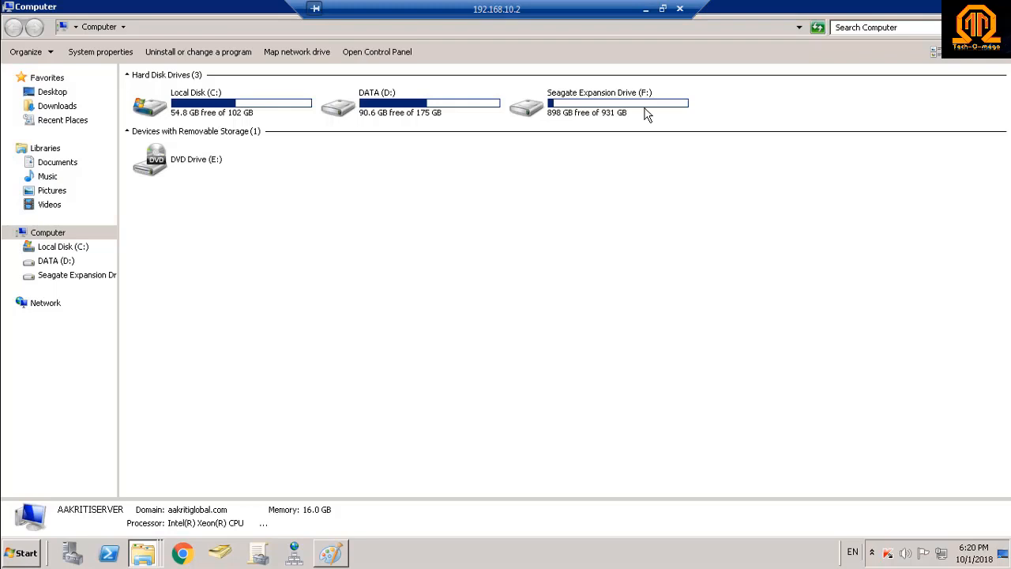
Open the Data folder on Seagate Expansion Drive (F:).
click(598, 114)
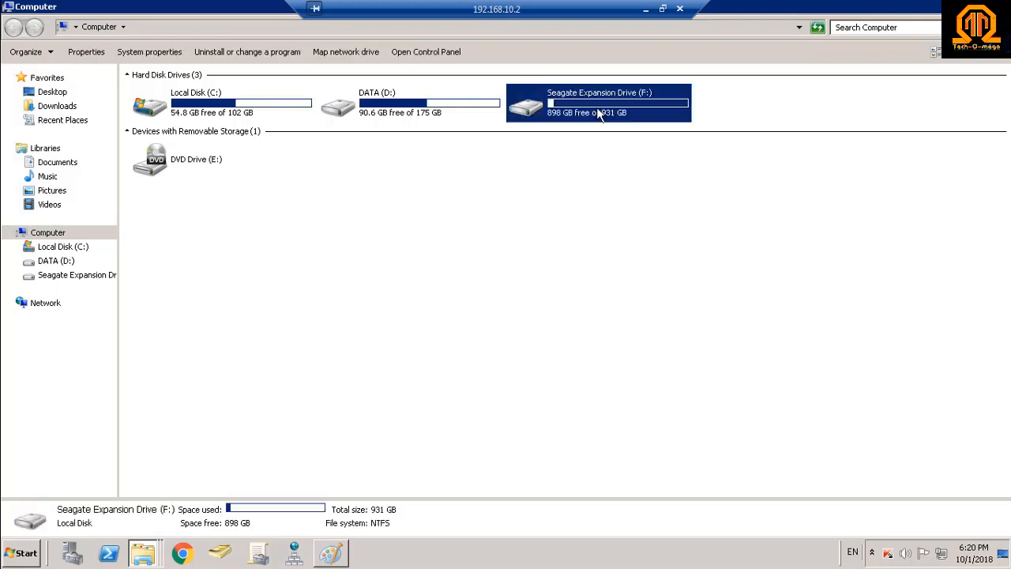
double_click(598, 114)
double_click(155, 97)
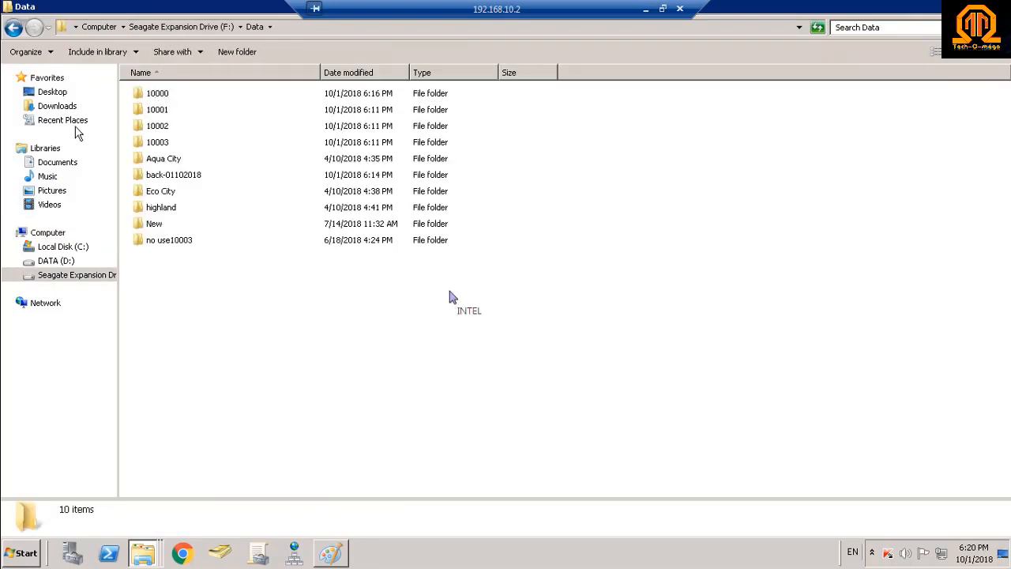
click(11, 28)
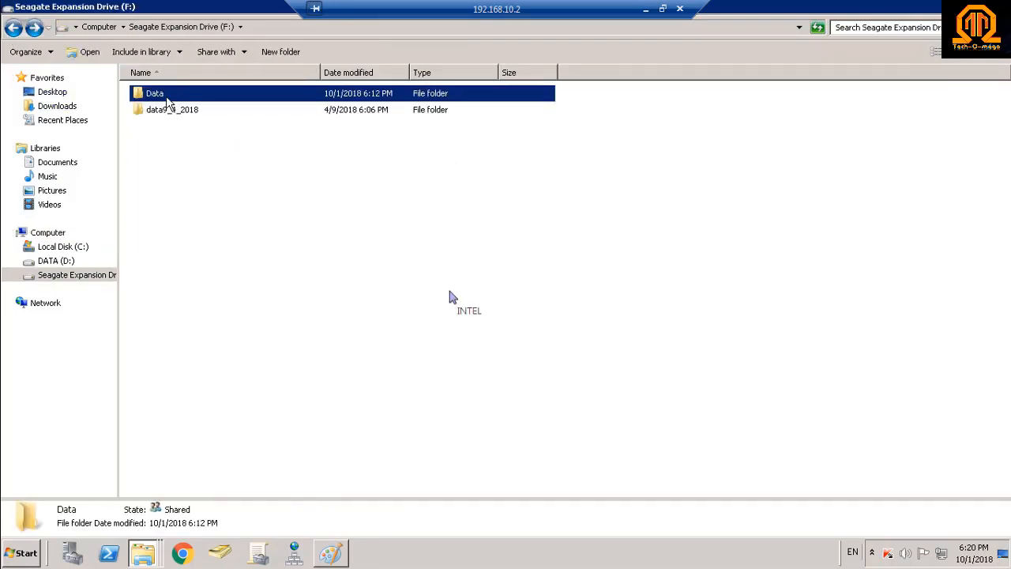
double_click(165, 98)
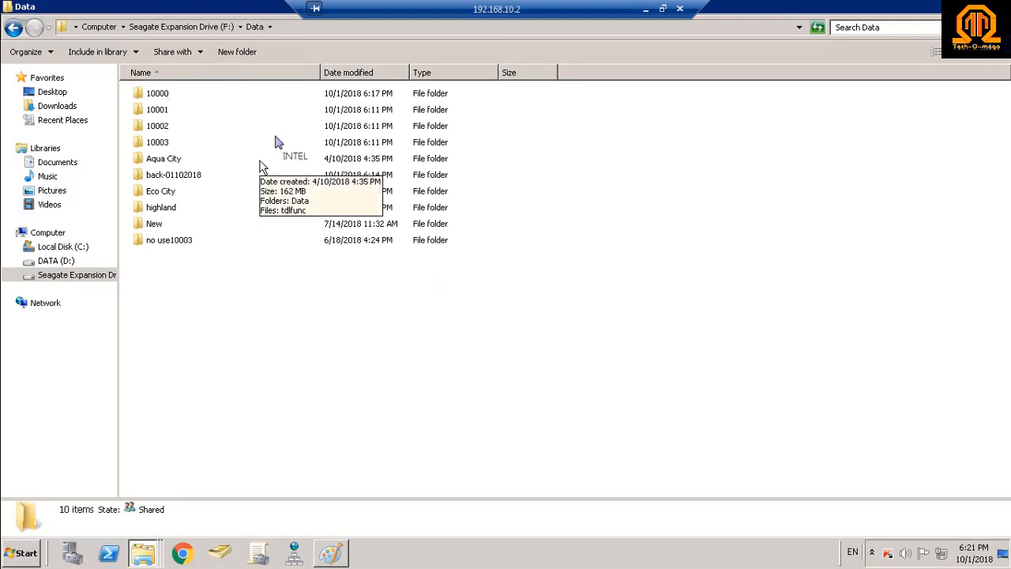
Copy the company folder 10000.
click(179, 98)
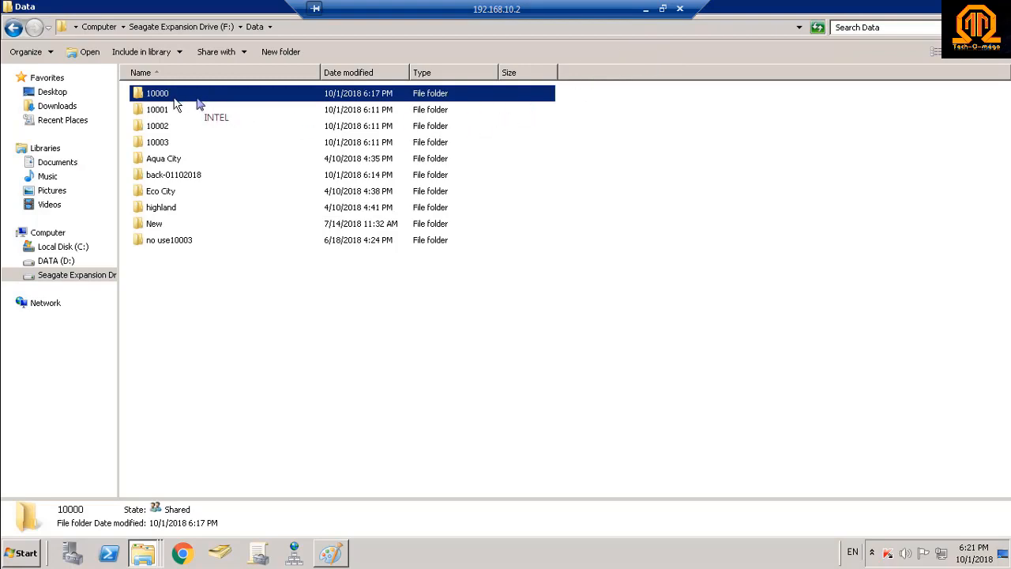
right_click(177, 100)
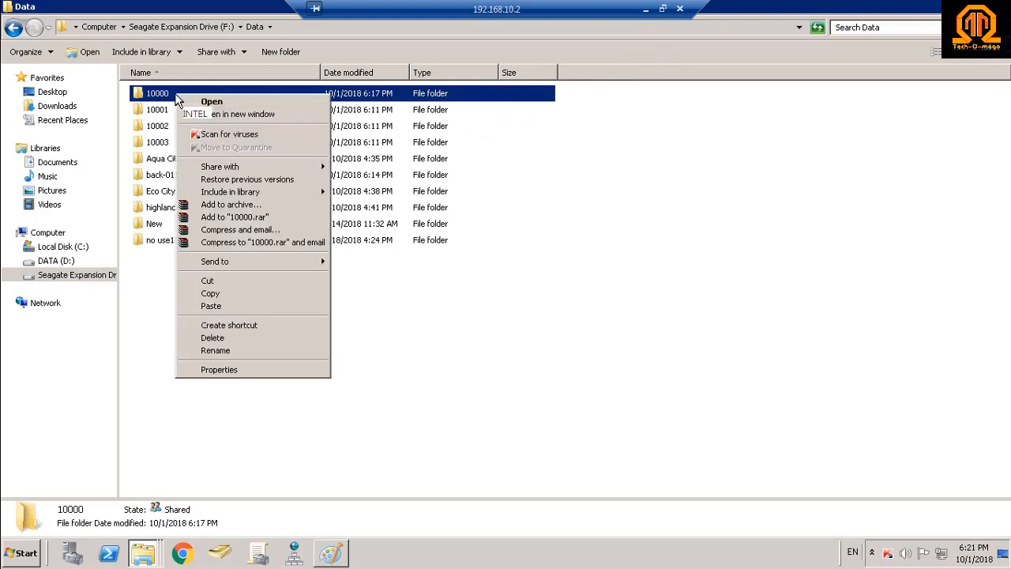
click(210, 294)
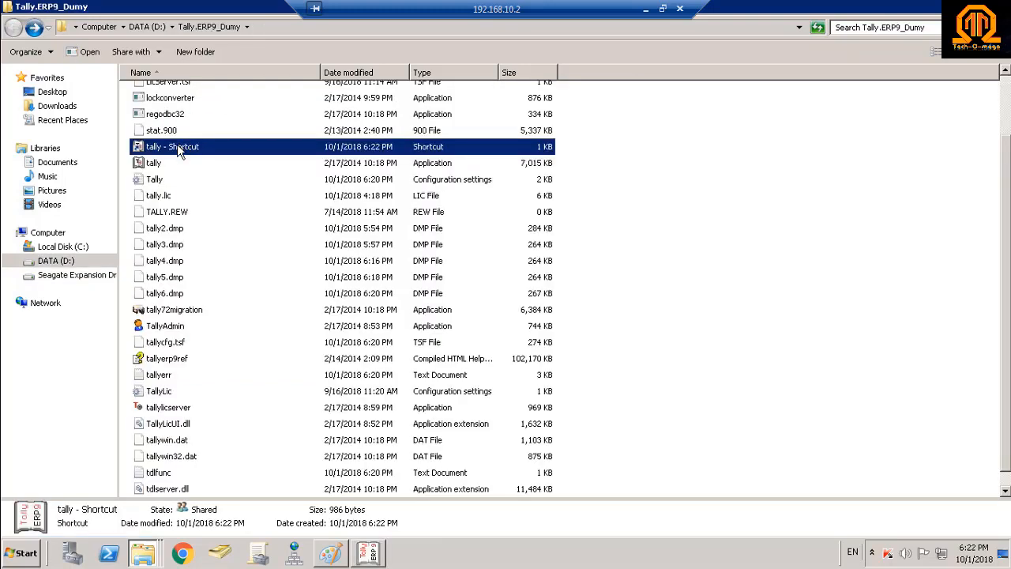
Check the tally shortcut's properties for the program path.
right_click(177, 144)
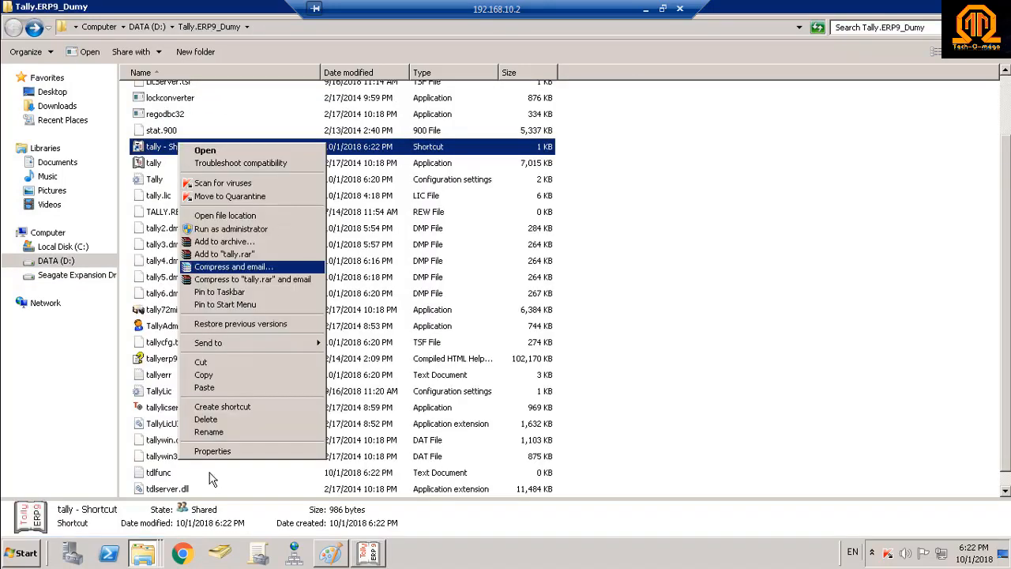
click(215, 448)
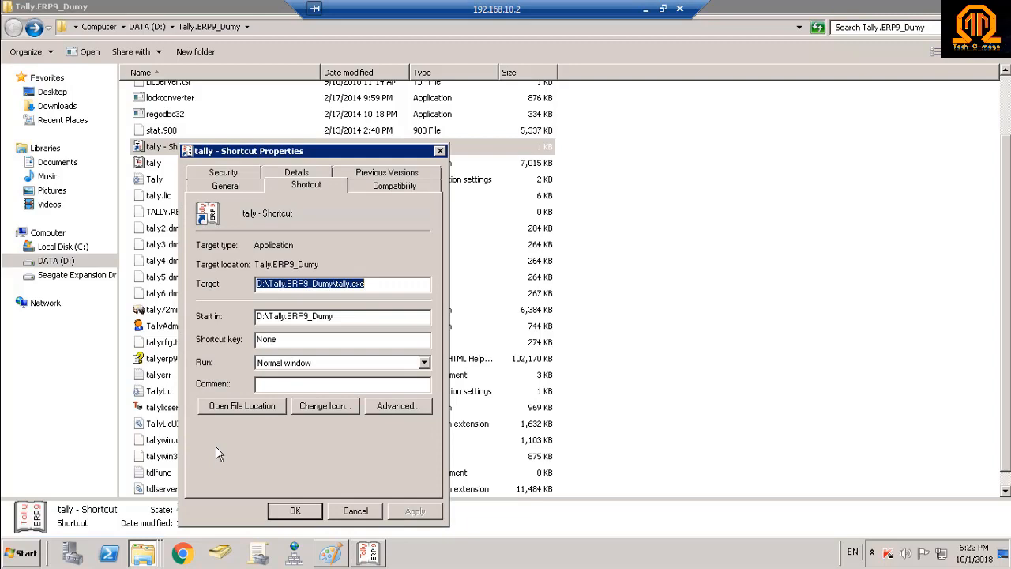
click(440, 151)
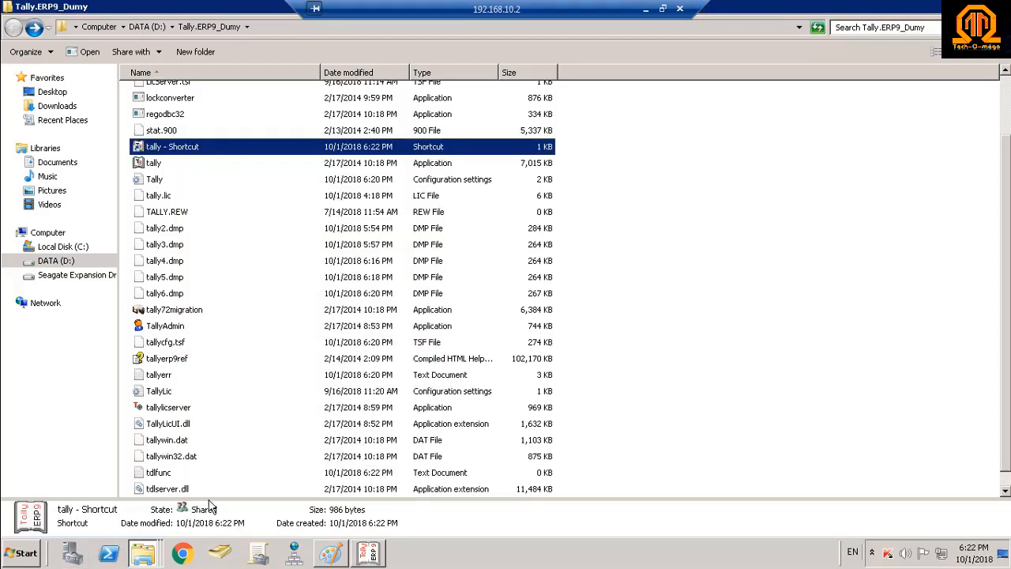
Run D:\Tally.ERP9_Dumy\tally.exe with data path D:\Tally.ERP9_Dumy\data and ID 8852.
key(super+r)
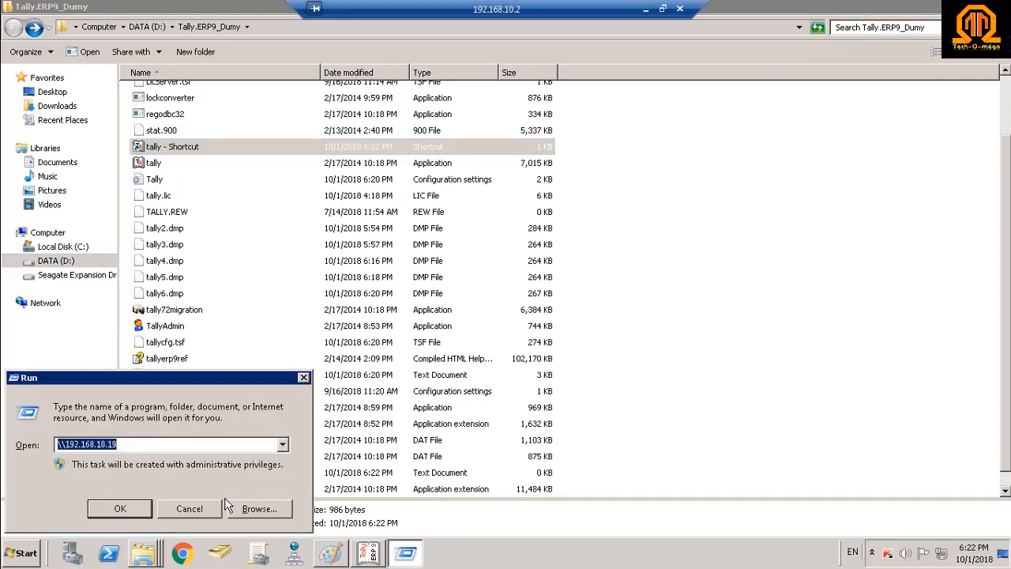
key(ctrl+v)
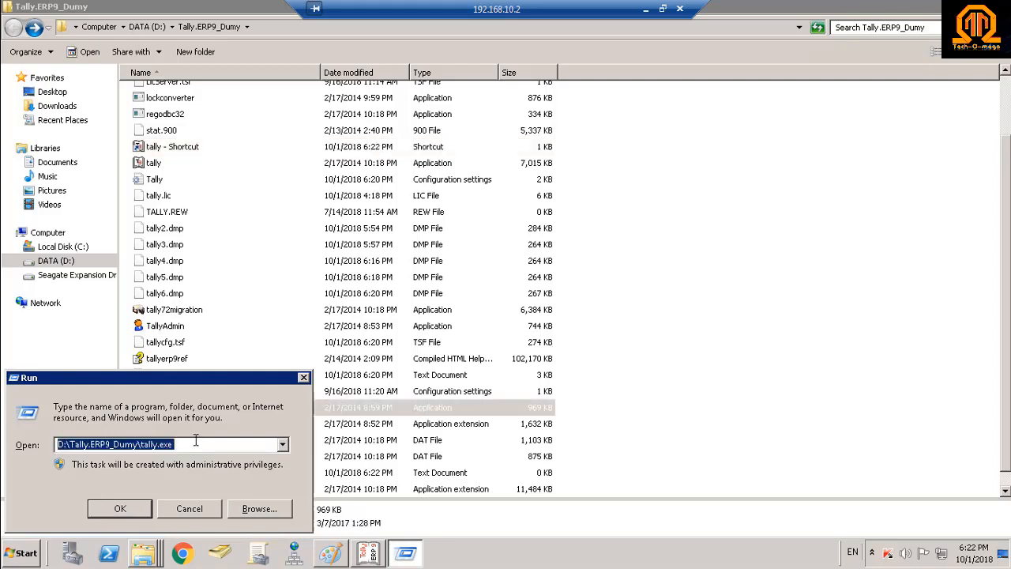
click(197, 443)
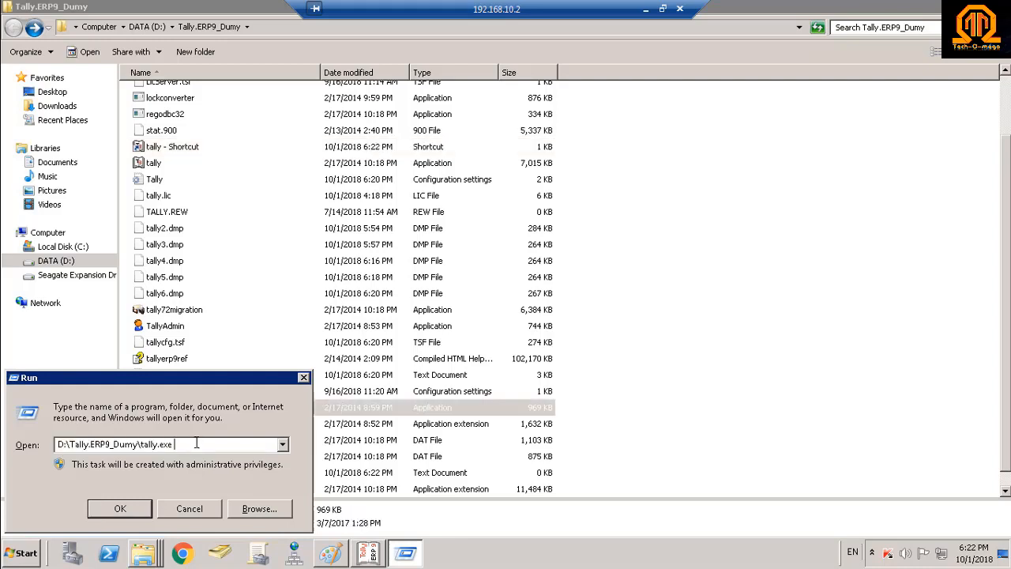
key(ctrl+v)
key(BackSpace)
key(BackSpace)
key(BackSpace)
key(BackSpace)
key(BackSpace)
key(BackSpace)
key(BackSpace)
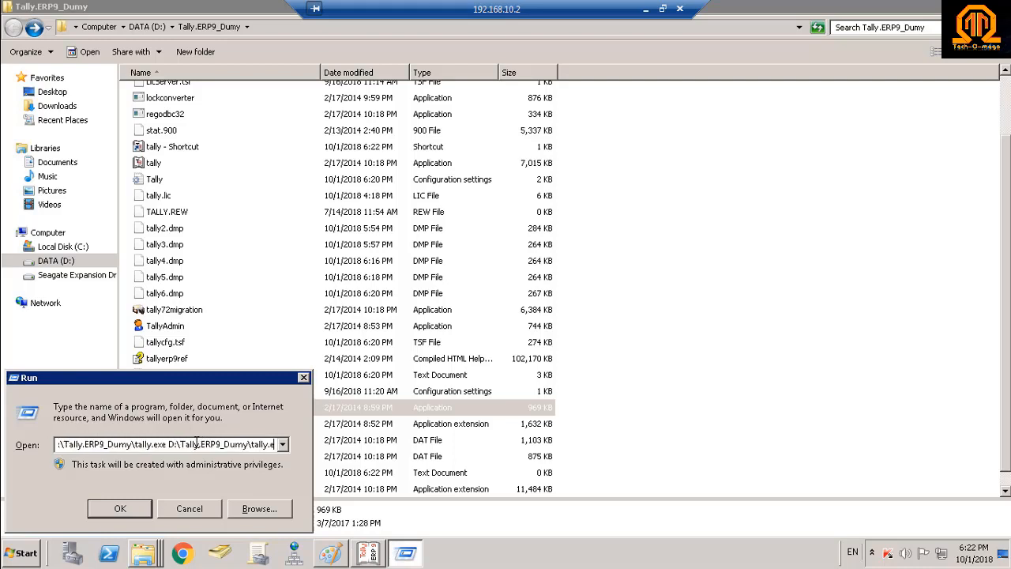
key(BackSpace)
key(BackSpace)
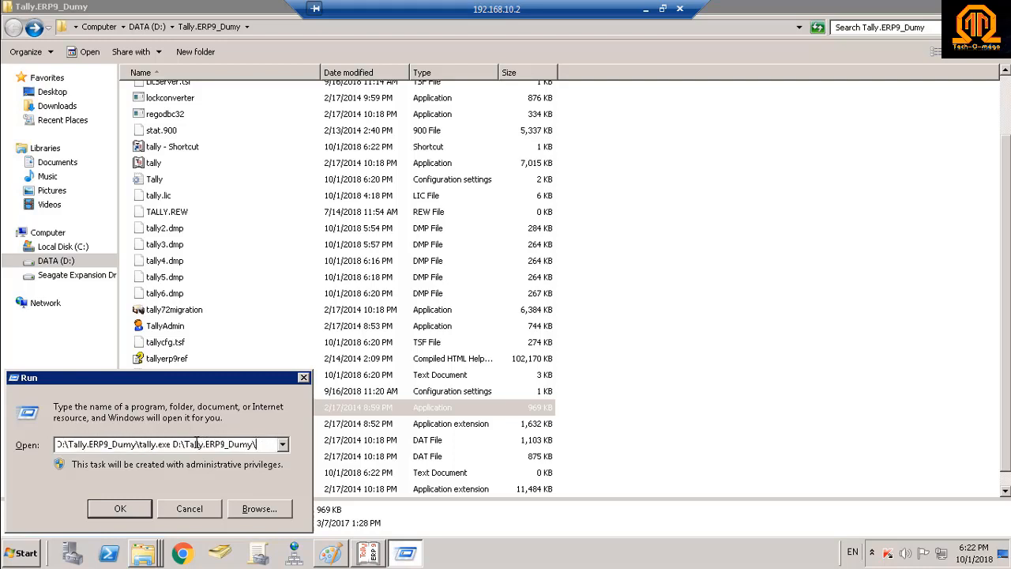
text(data)
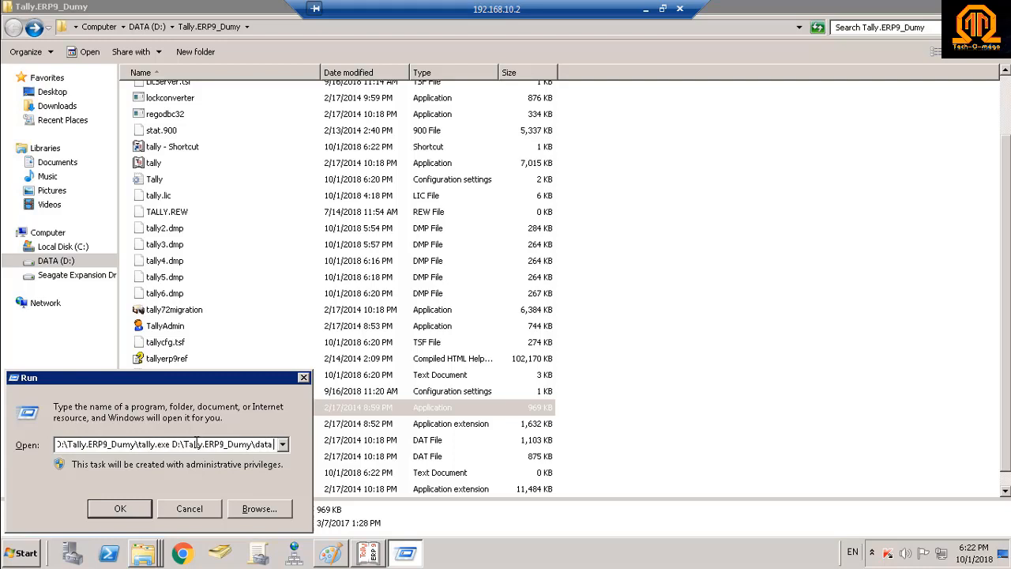
text( 8852)
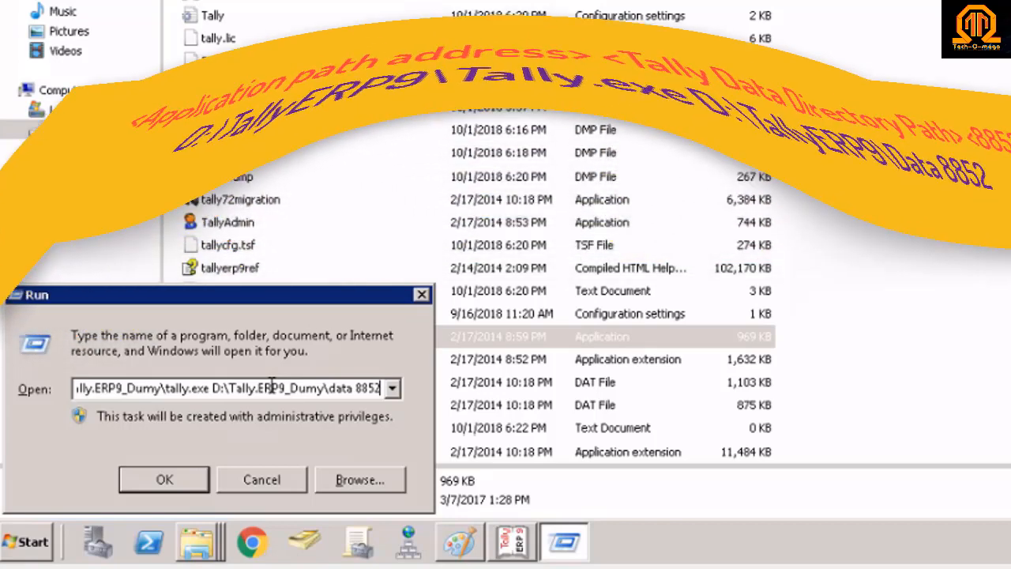
key(Return)
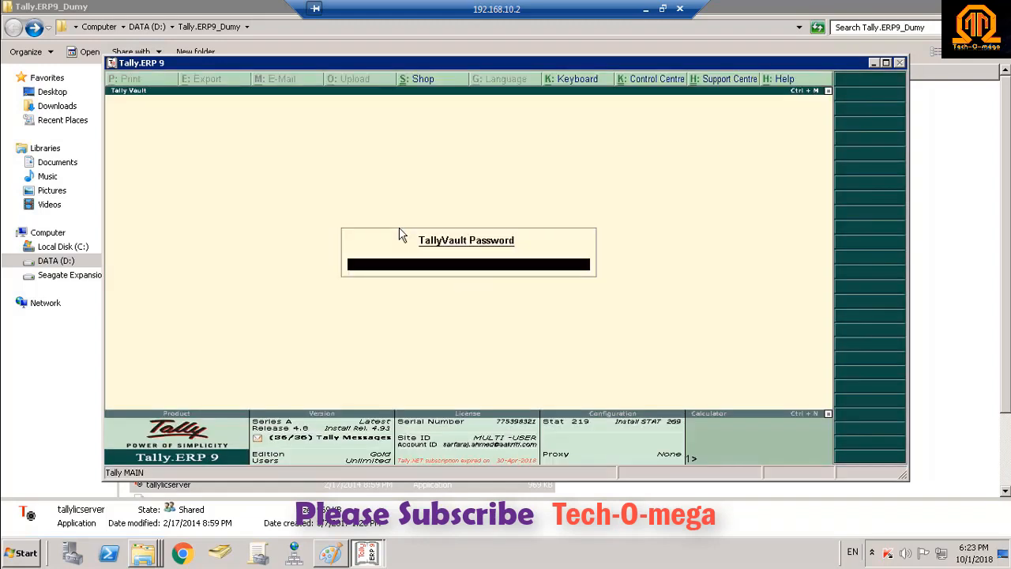
Rewrite company 10000 without a backup, supplying the TallyVault password to start.
key(Escape)
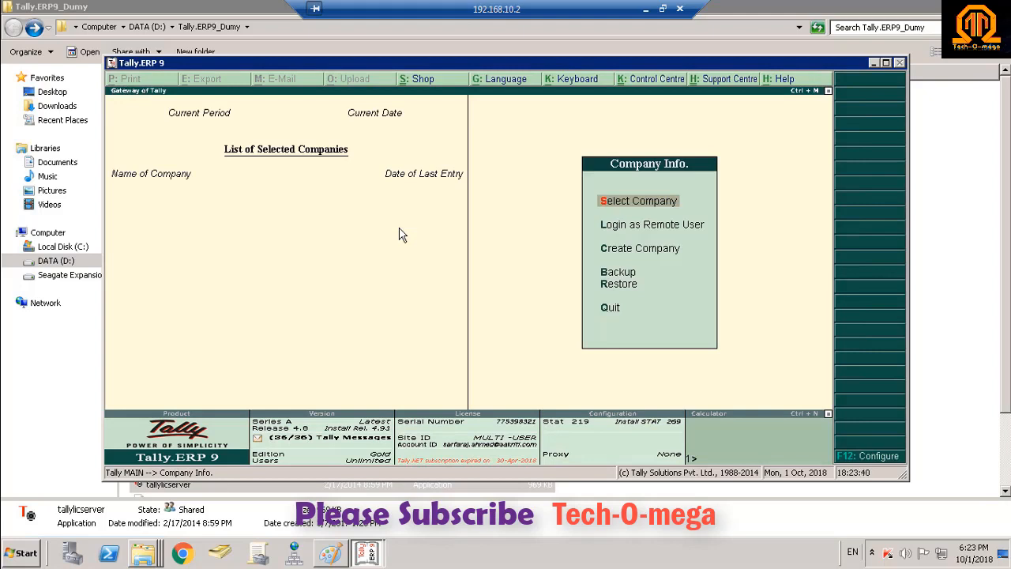
key(ctrl+alt+r)
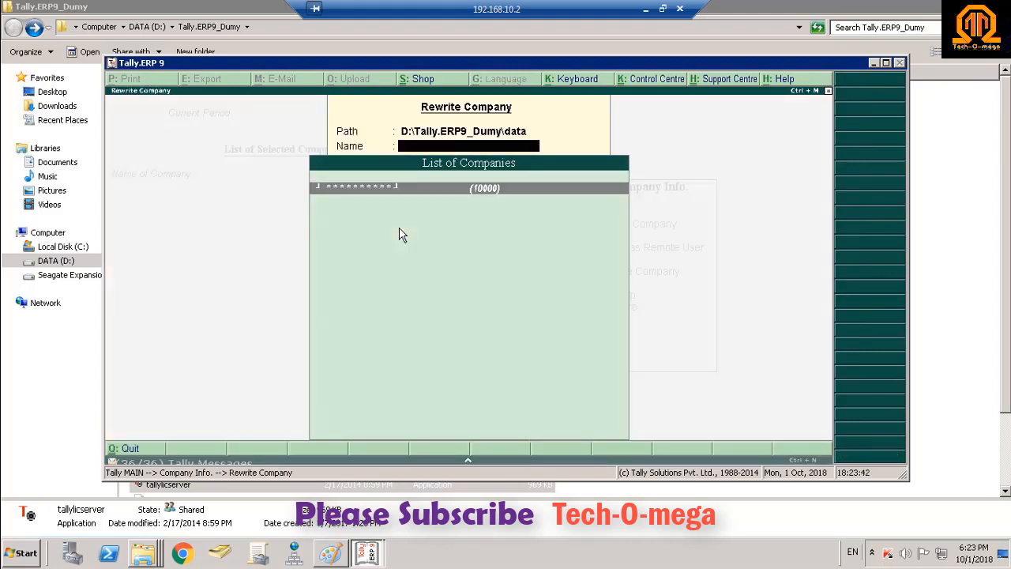
key(Return)
key(Return)
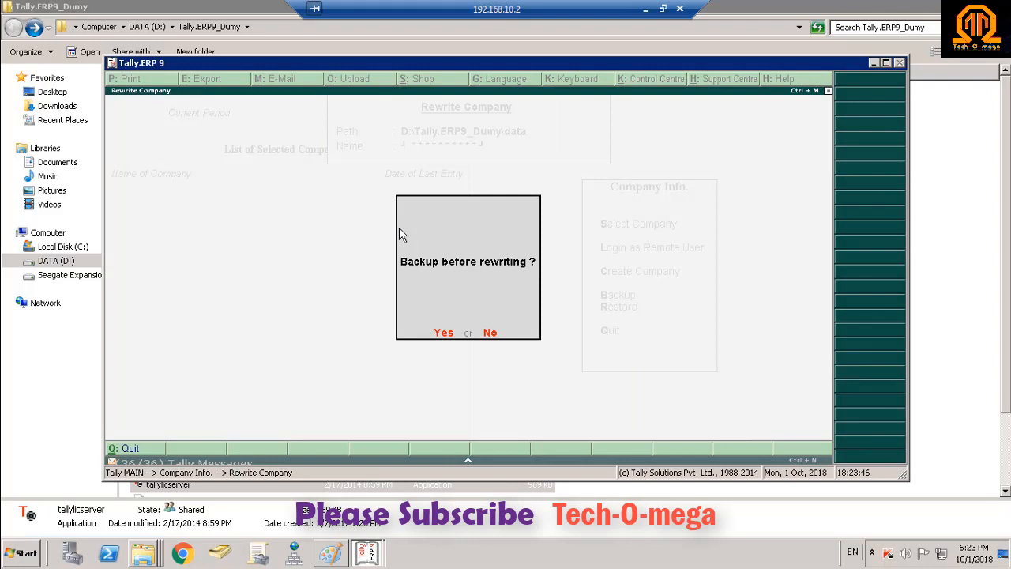
key(n)
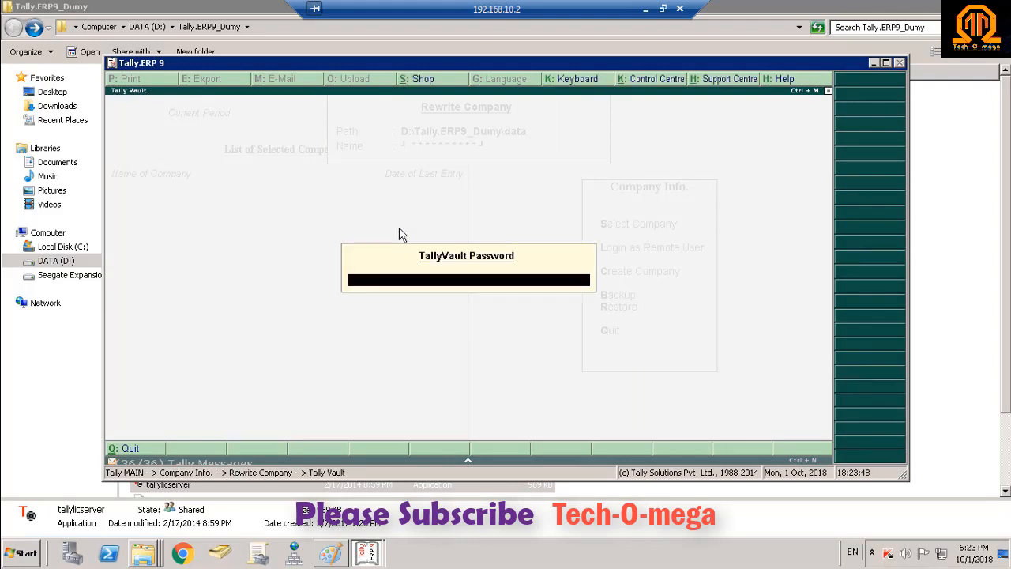
text(**)
key(BackSpace)
text(*)
key(Return)
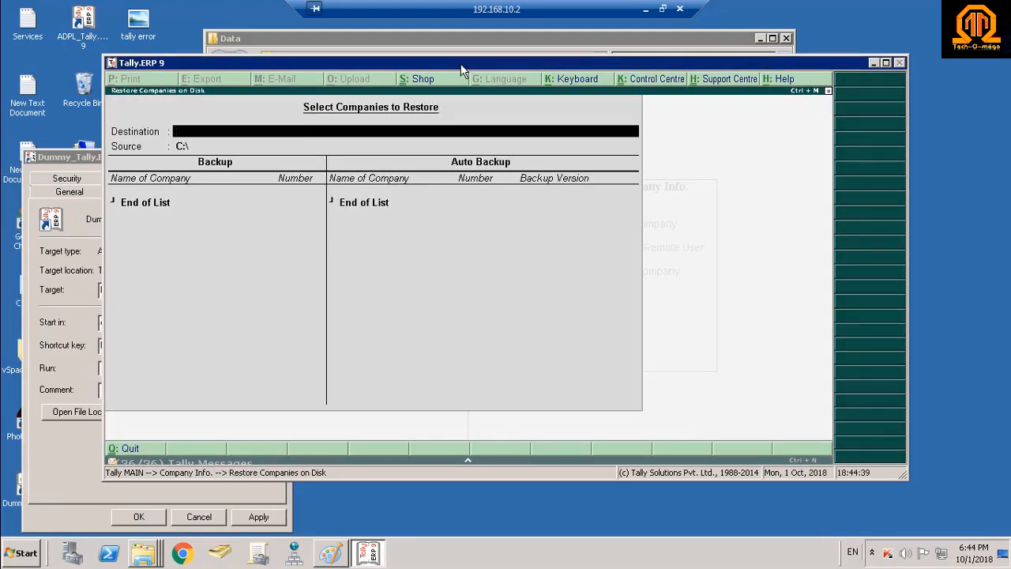
Leave the restore screen and open company 10000 with the vault password and login credentials.
key(Escape)
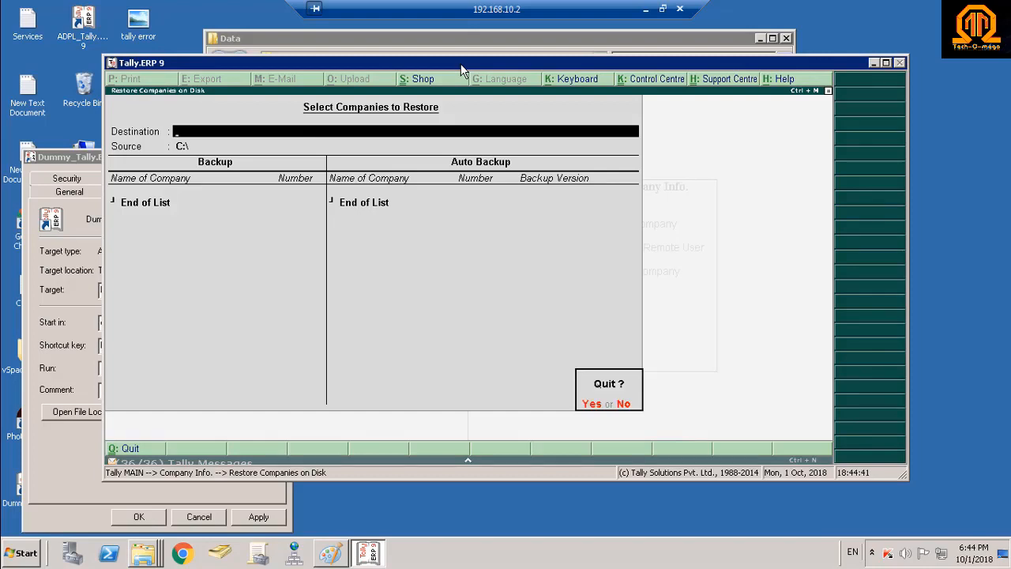
key(y)
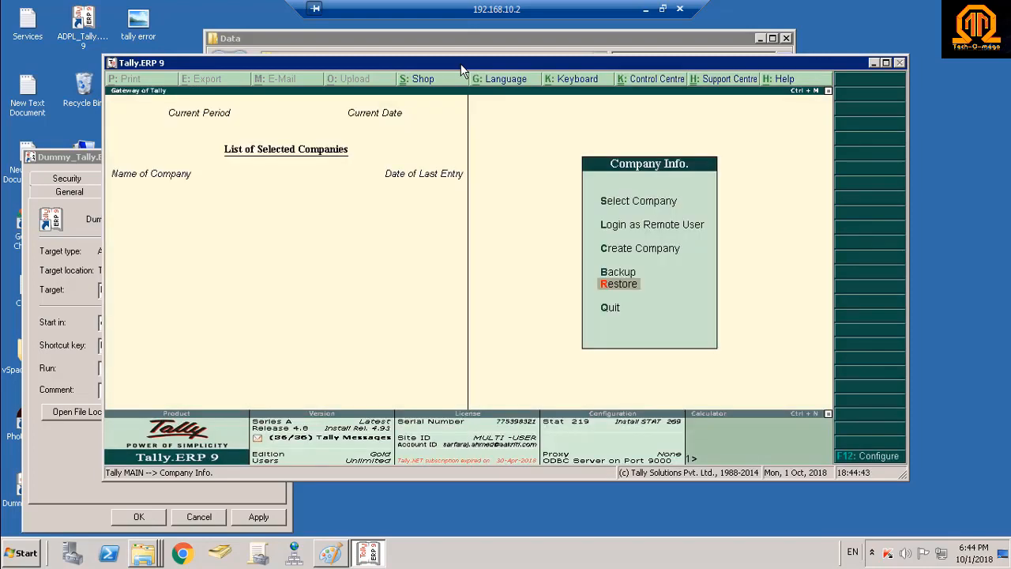
click(656, 201)
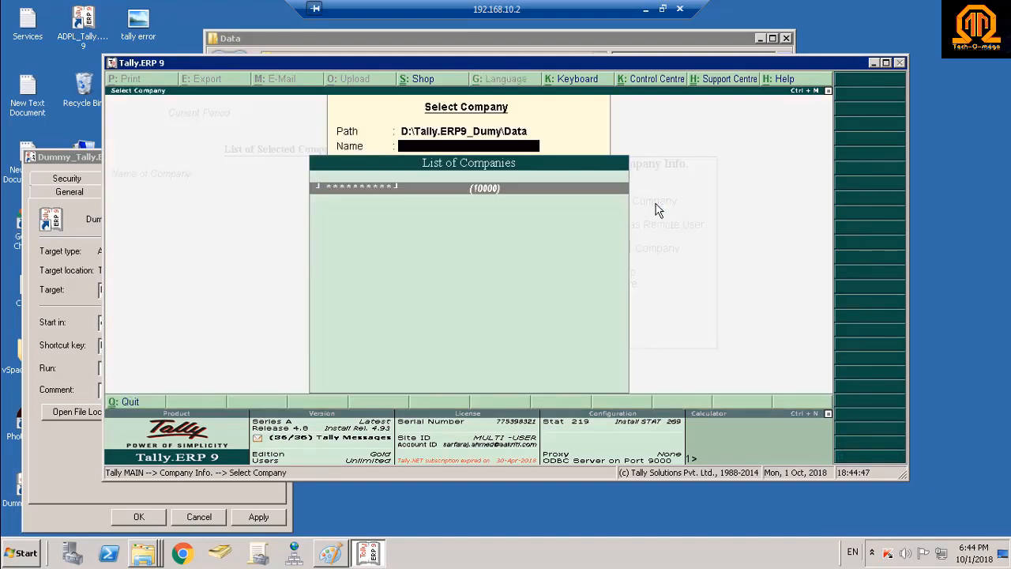
key(Return)
text(******)
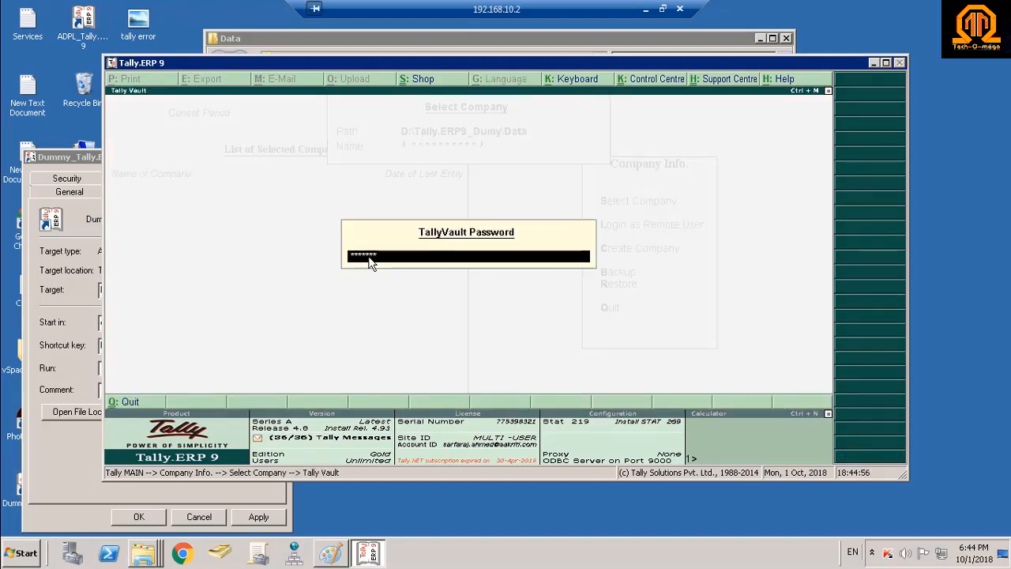
key(Return)
text(ad)
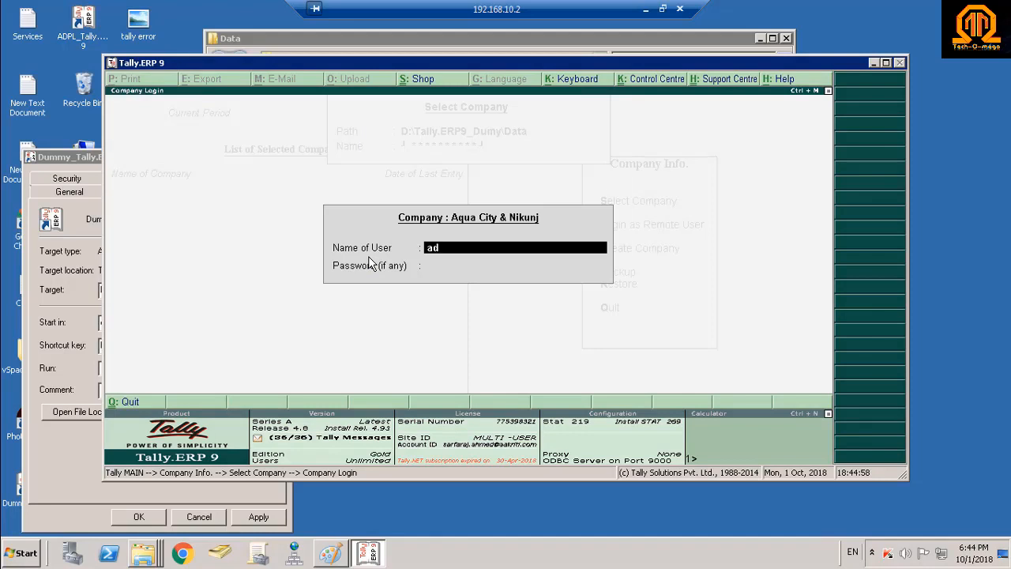
text(ministrator)
key(Return)
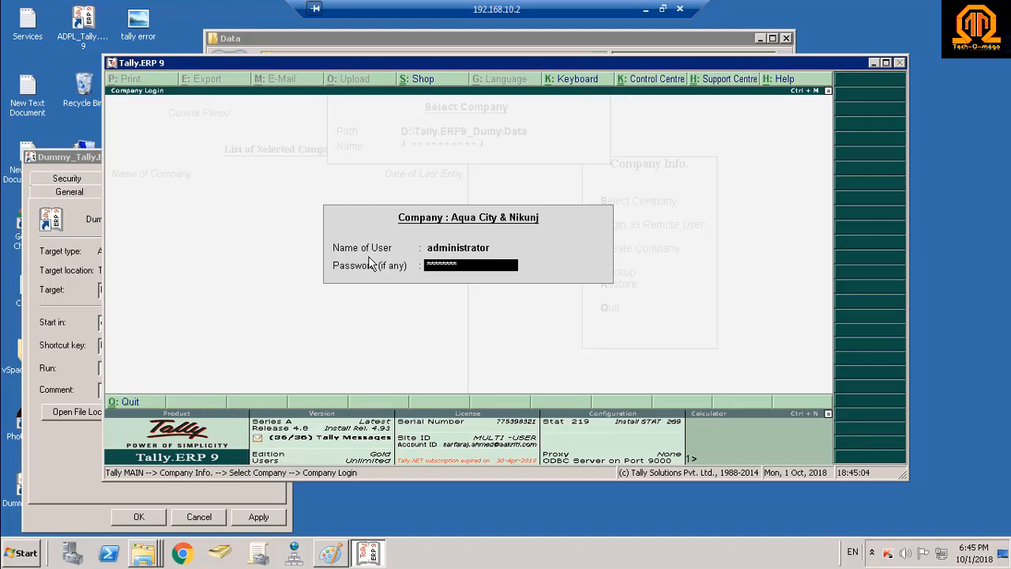
text(**)
key(Return)
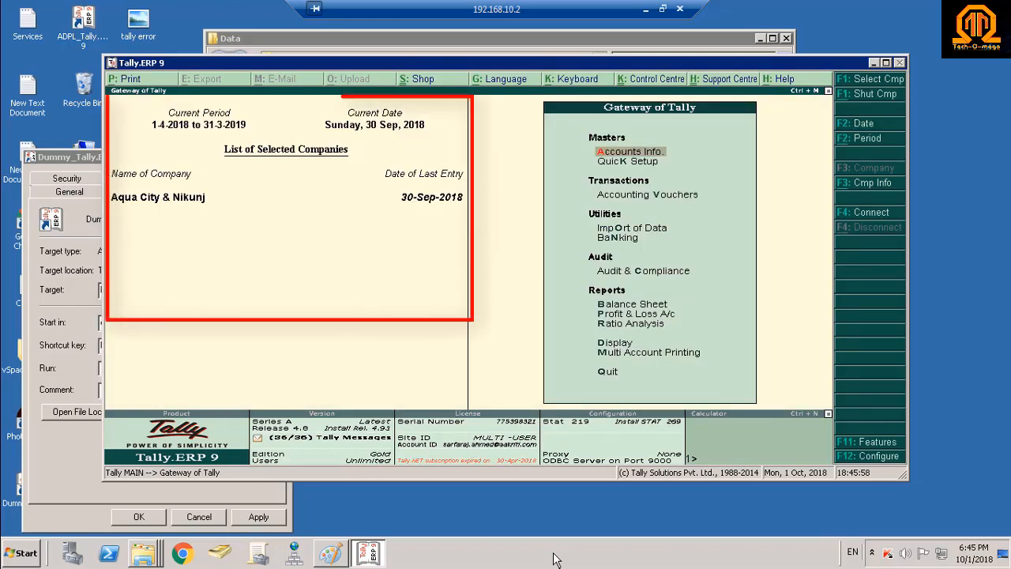
Quit Tally, close the shortcut properties, and select folder 10000 inside Data.
key(Down)
key(Down)
key(Down)
key(Down)
key(Down)
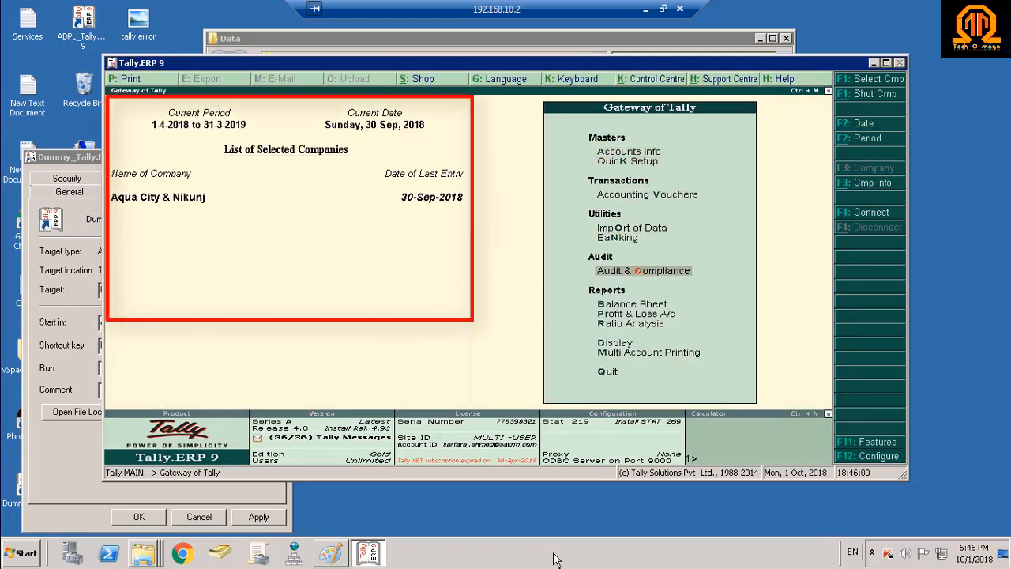
key(Escape)
key(Return)
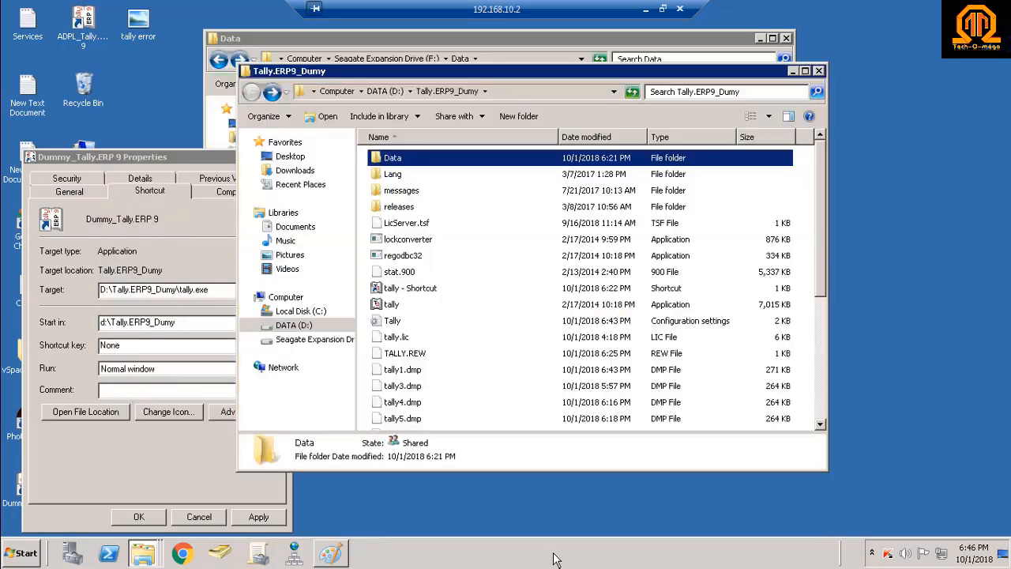
click(40, 385)
click(282, 157)
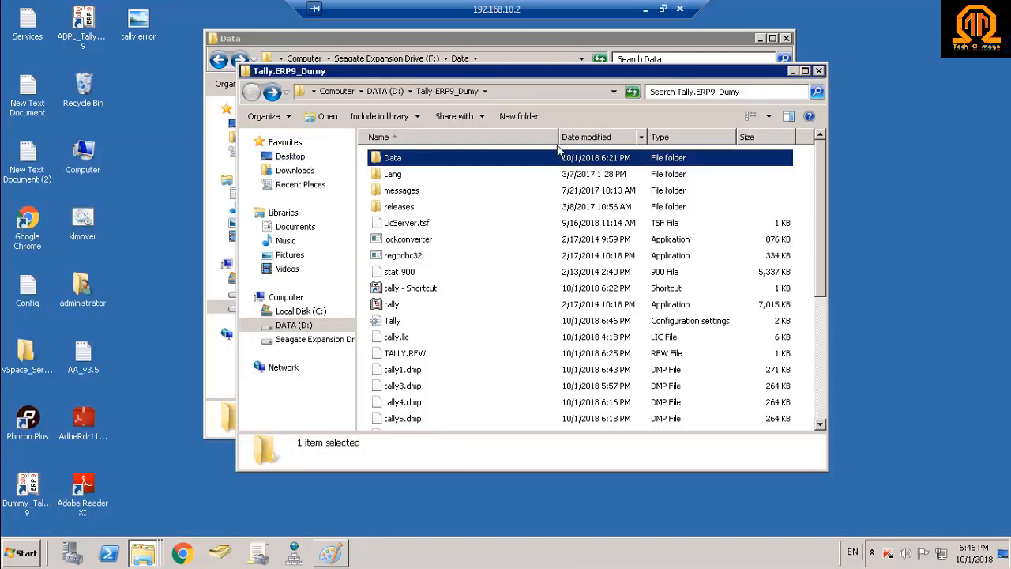
double_click(553, 156)
click(400, 158)
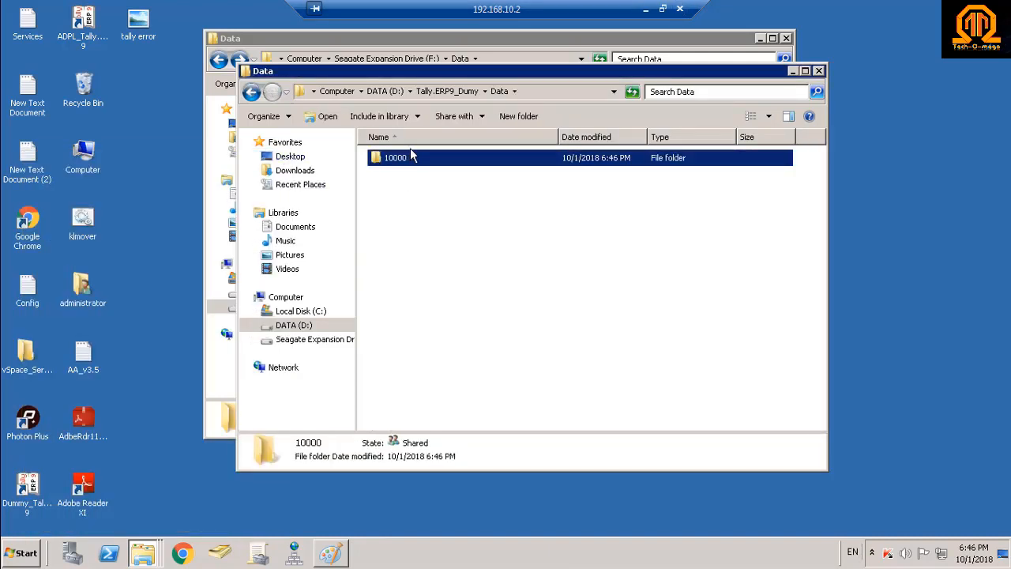